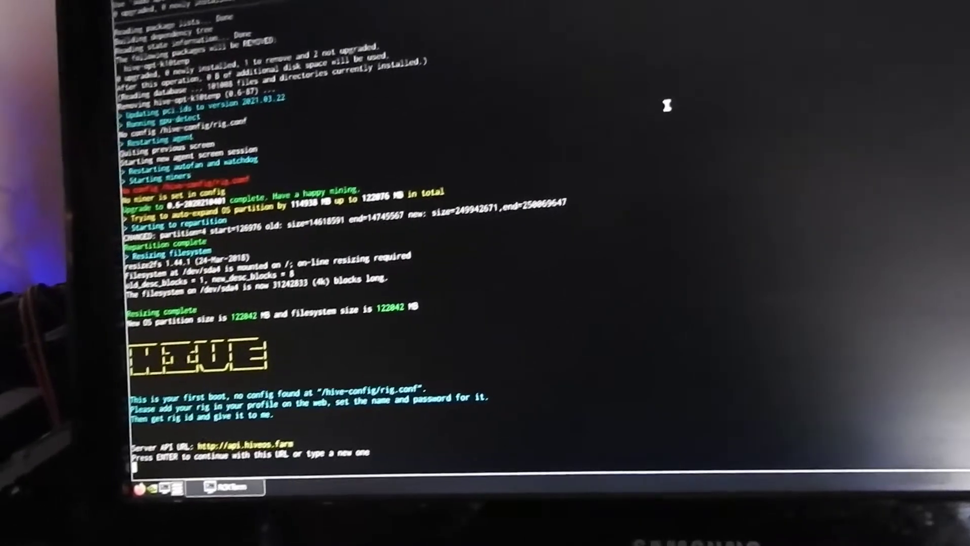
pyautogui.press('Return')
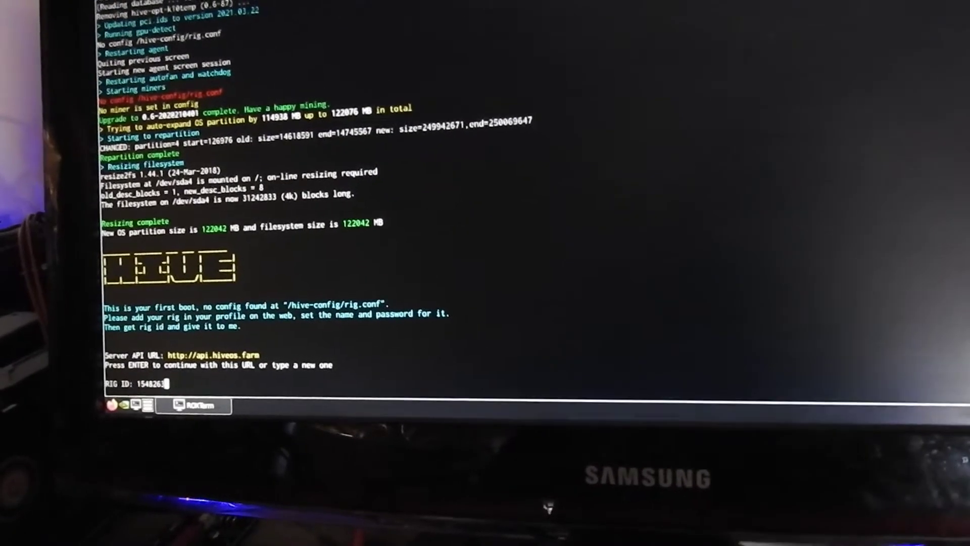
pyautogui.press('Return')
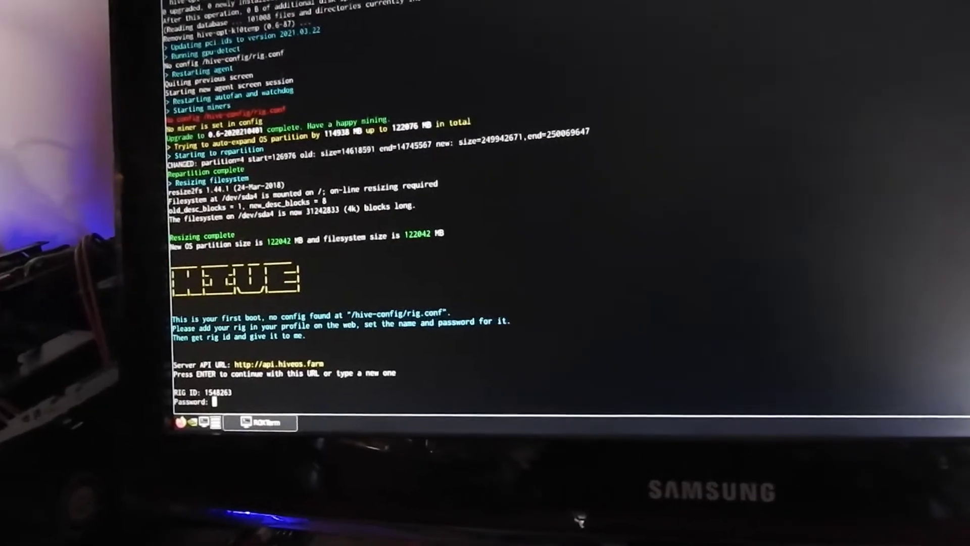
pyautogui.write('123')
pyautogui.press('Return')
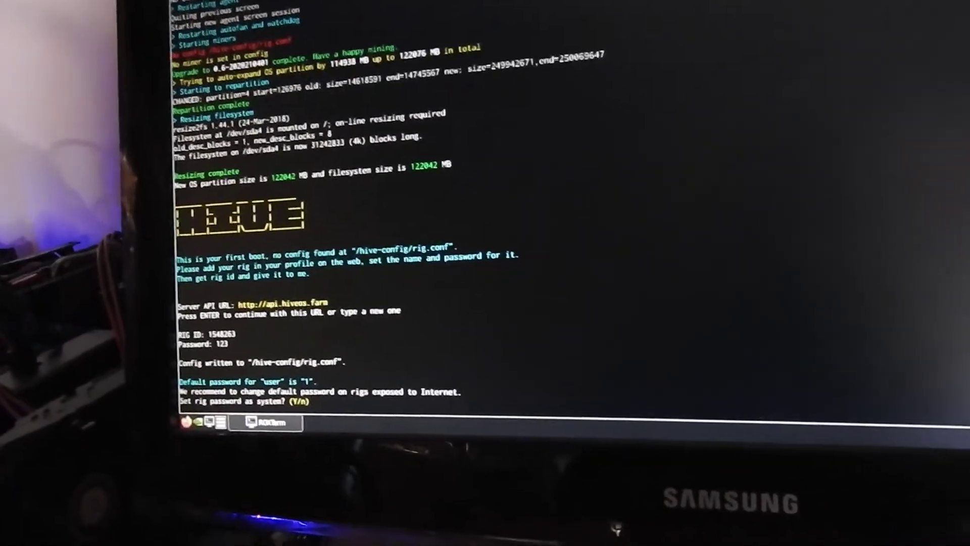
pyautogui.write('y')
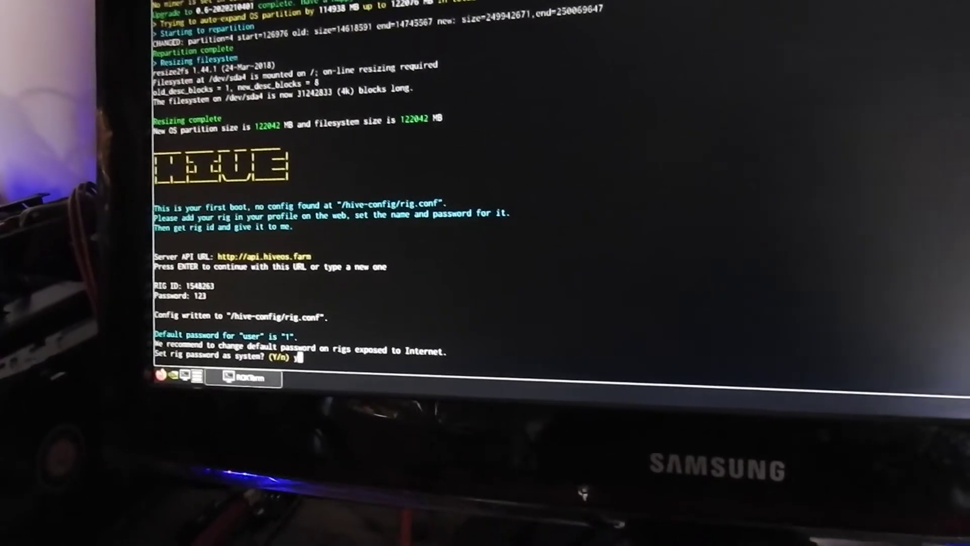